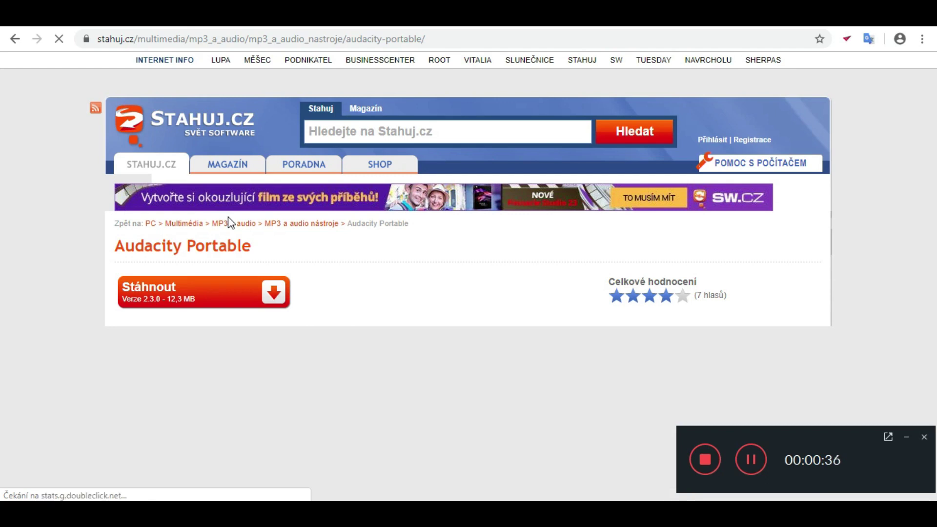
Download Audacity Portable 2.3.0 from Stahuj.cz and save audacity-win-2.3.0 as a zipped folder in the Temp folder on drive C
scroll(371, 283, "down", 3)
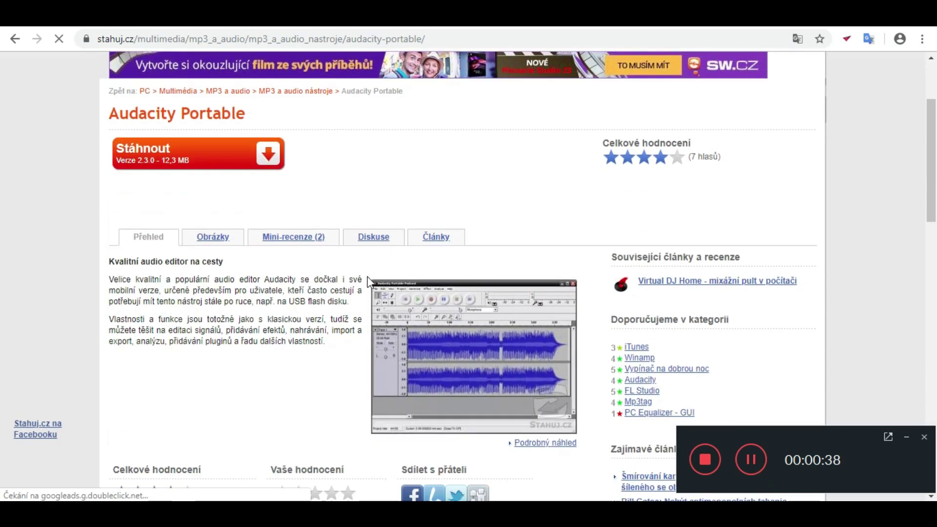
scroll(367, 276, "up", 1)
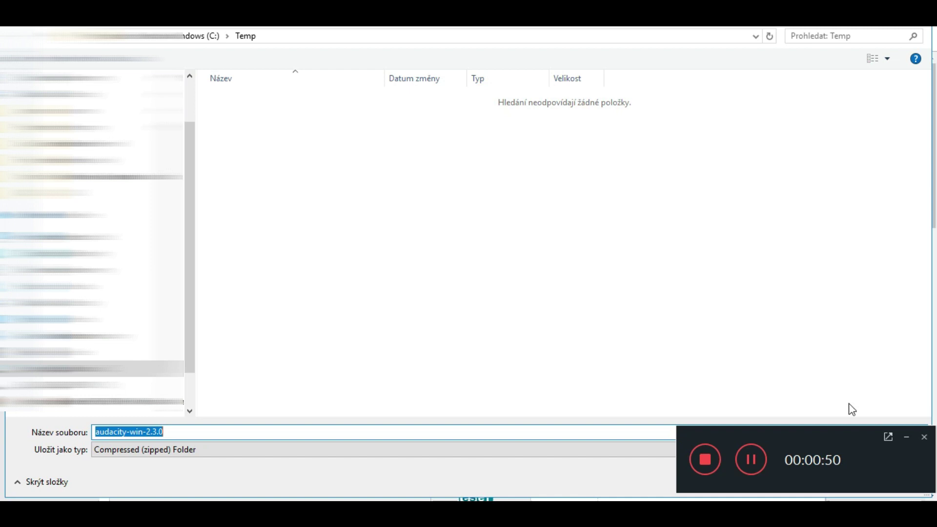
left_click(906, 437)
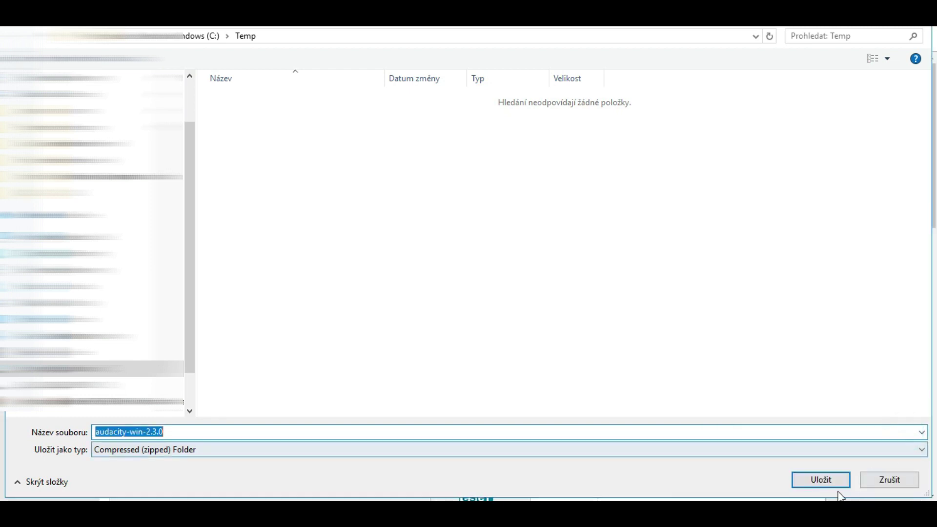
left_click(827, 481)
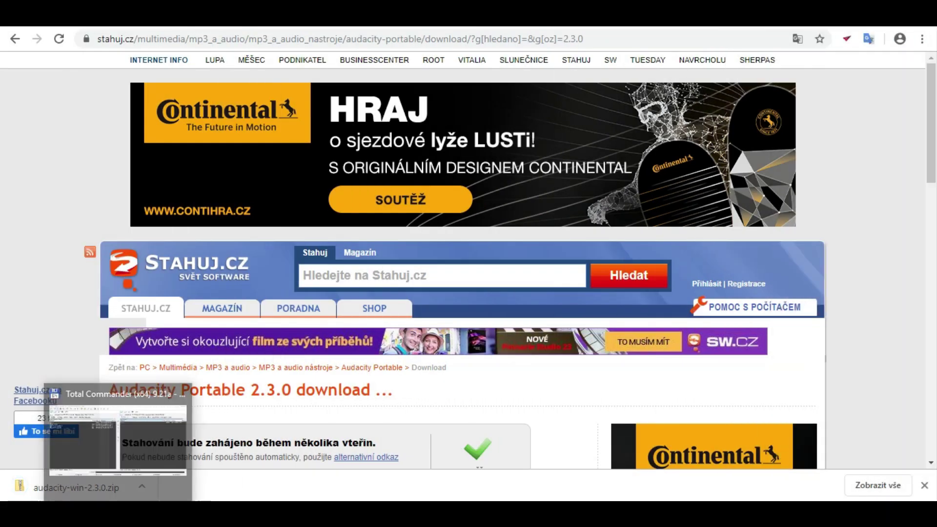
In Total Commander, extract audacity-win-2.3.0.zip into its own folder with 7-Zip and launch Audacity from the extracted folder
left_click(117, 440)
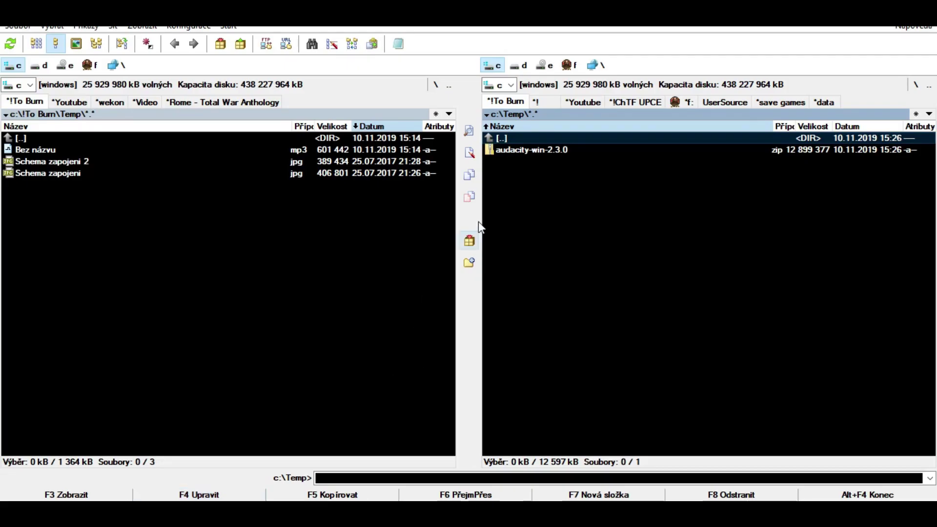
left_click(544, 150)
right_click(544, 149)
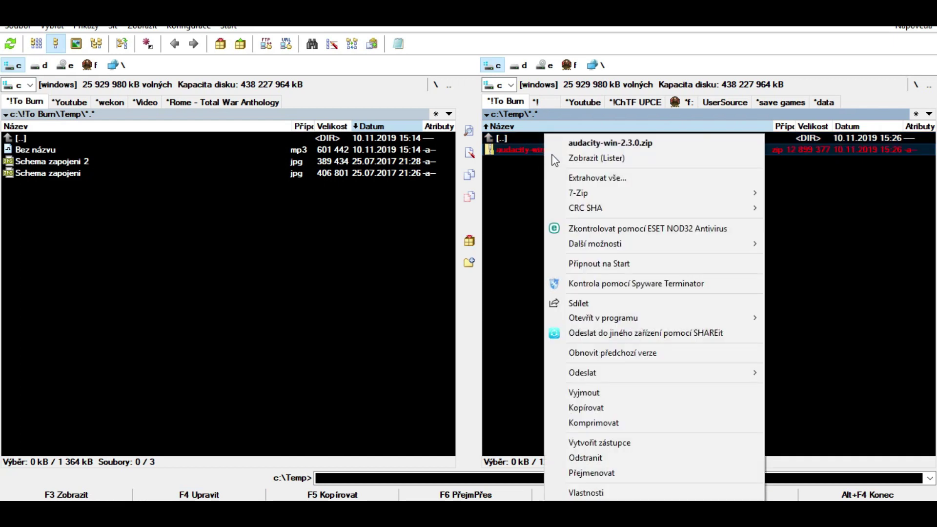
mouse_move(595, 193)
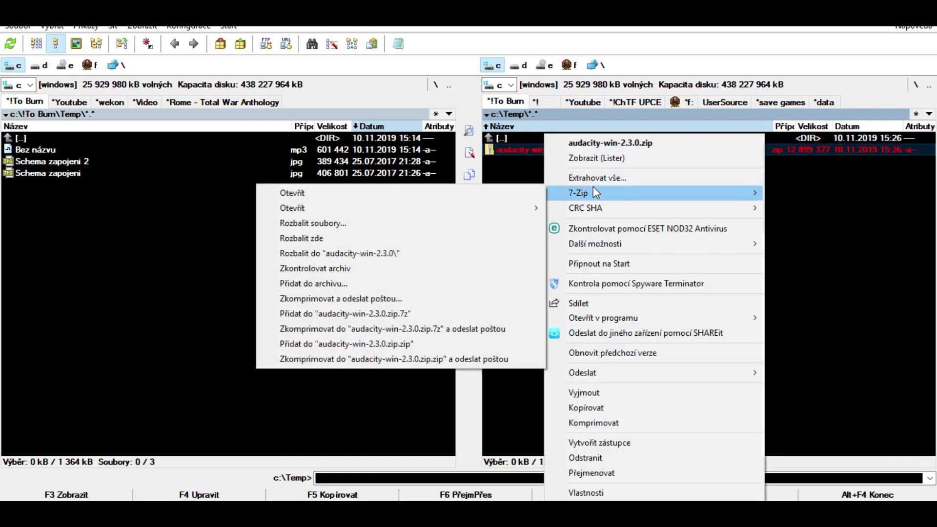
left_click(371, 254)
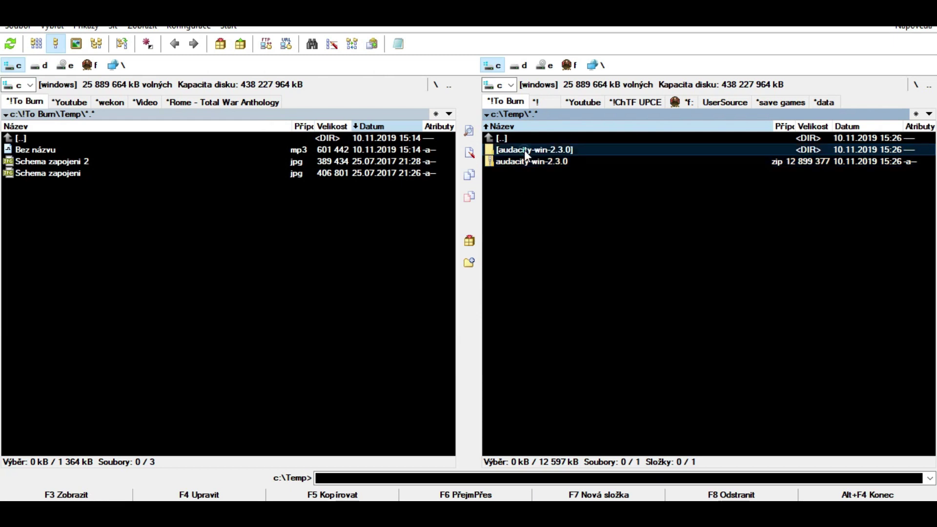
double_click(525, 150)
double_click(523, 185)
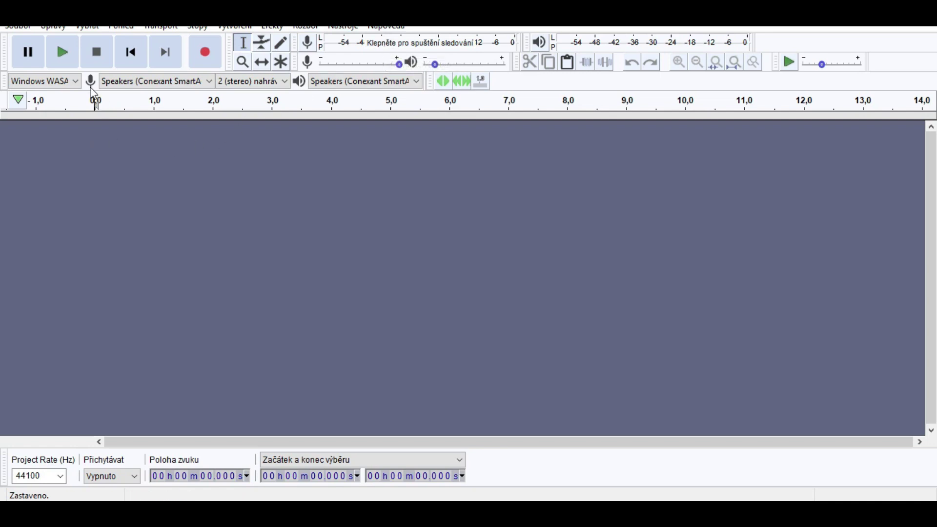
Set the audio host to Windows WASAPI and the recording device to Speakers (Conexant SmartAudio) with 2 stereo channels
left_click(56, 83)
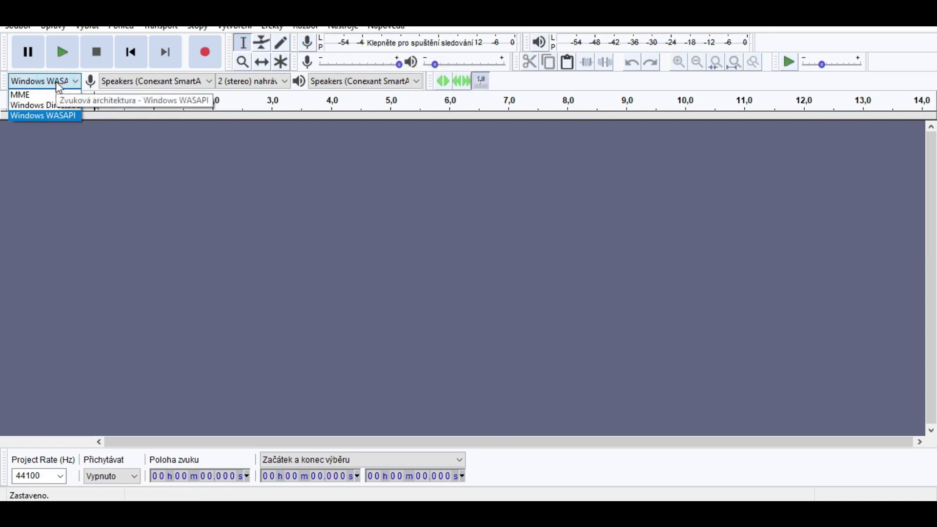
left_click(58, 118)
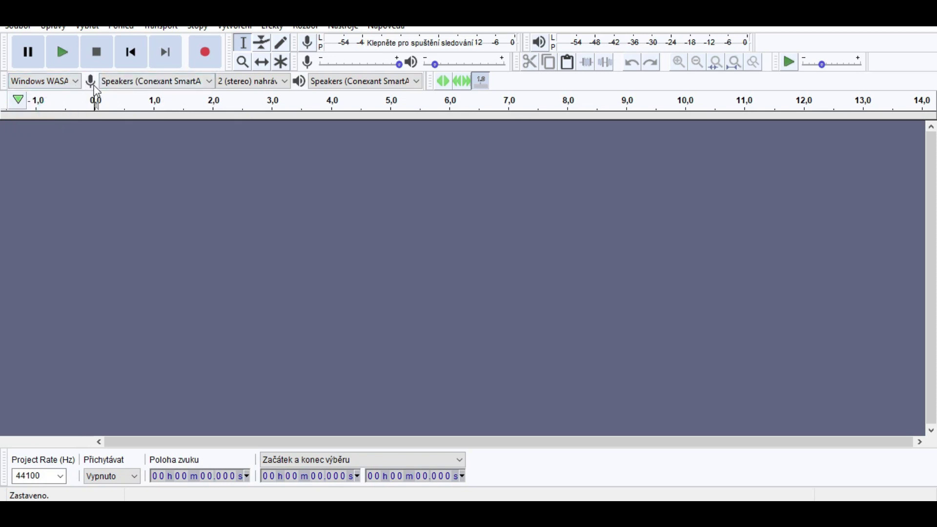
left_click(119, 79)
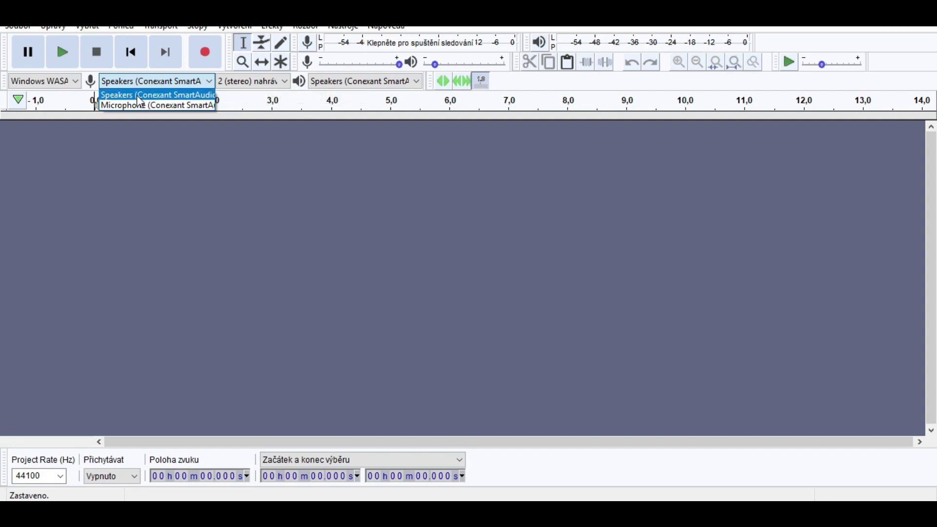
left_click(138, 96)
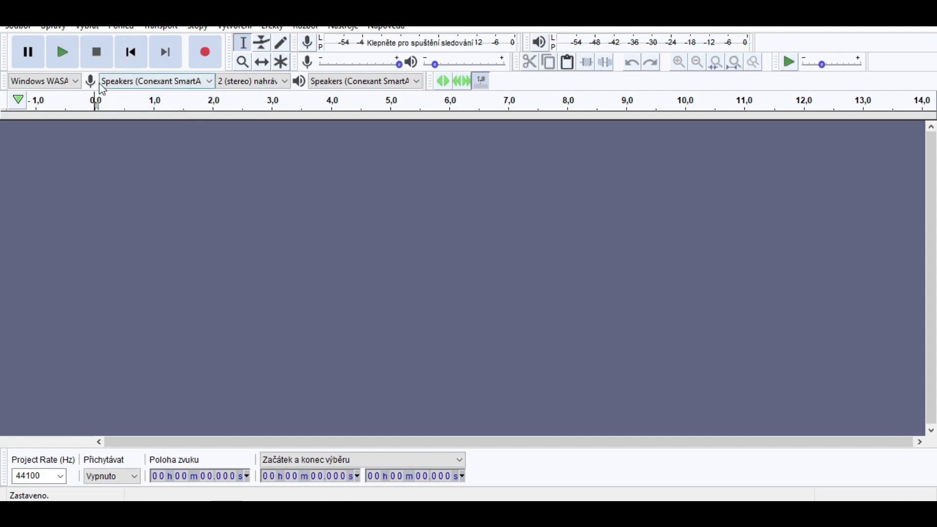
left_click(253, 84)
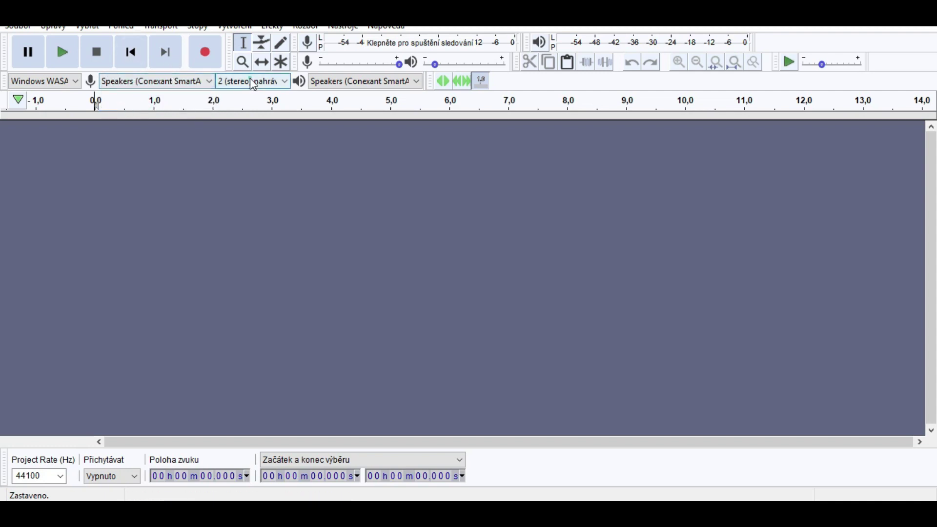
left_click(253, 83)
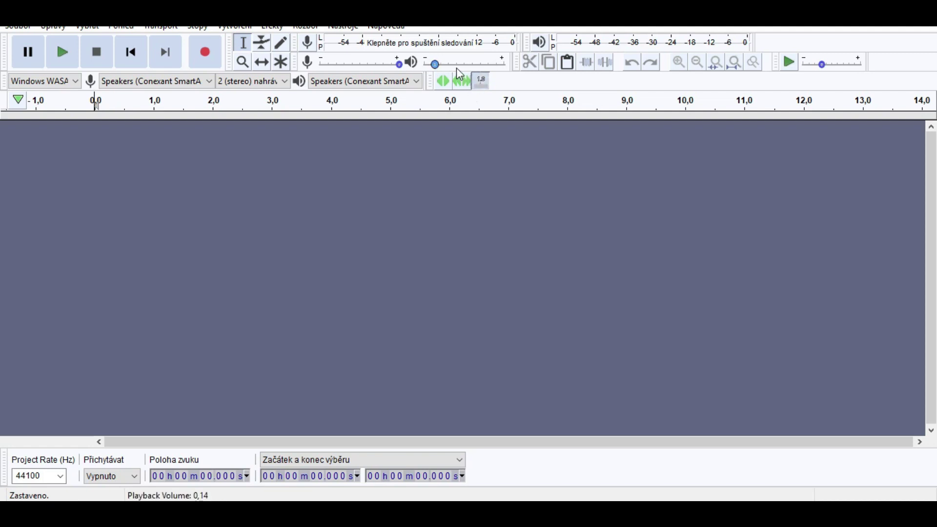
Raise the playback volume to just under half of its range
mouse_move(440, 66)
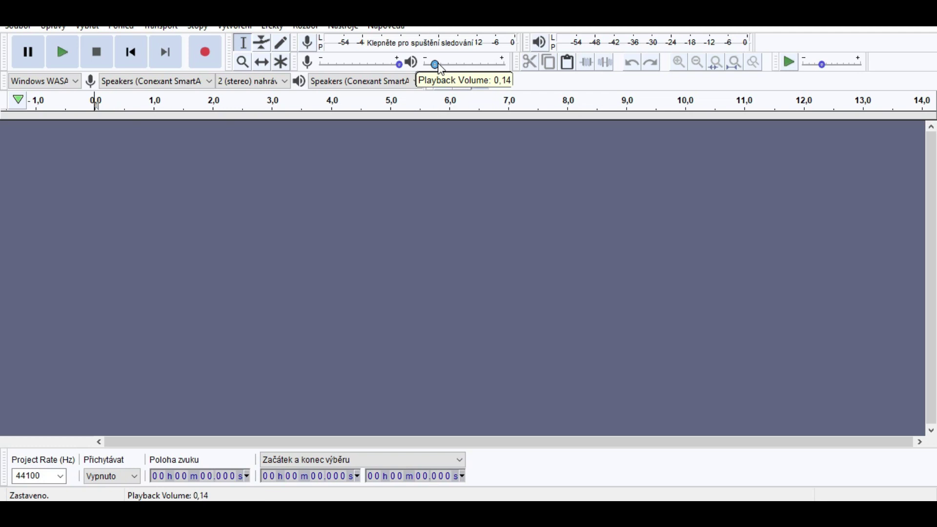
left_click_drag(441, 69, 462, 77)
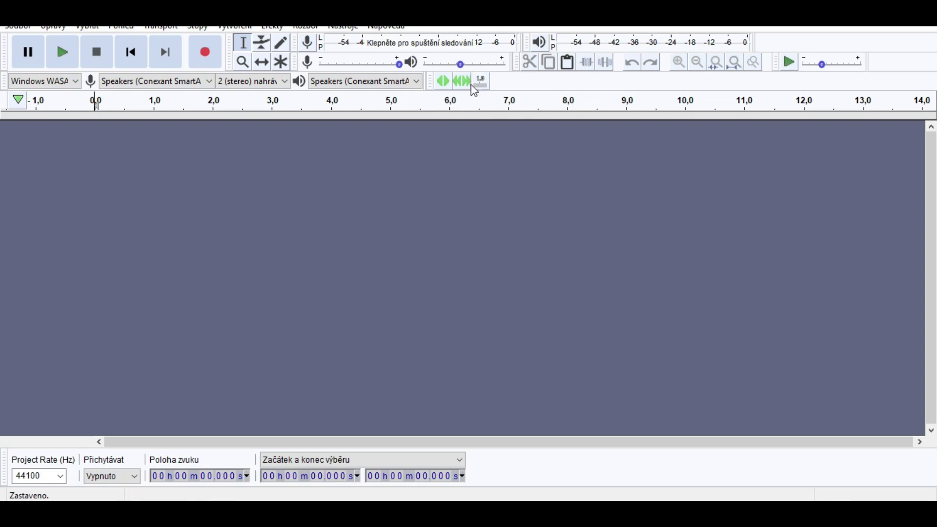
Start recording in Audacity, then play the YouTube video about recording the desktop with VLC media player in Chrome
left_click(205, 52)
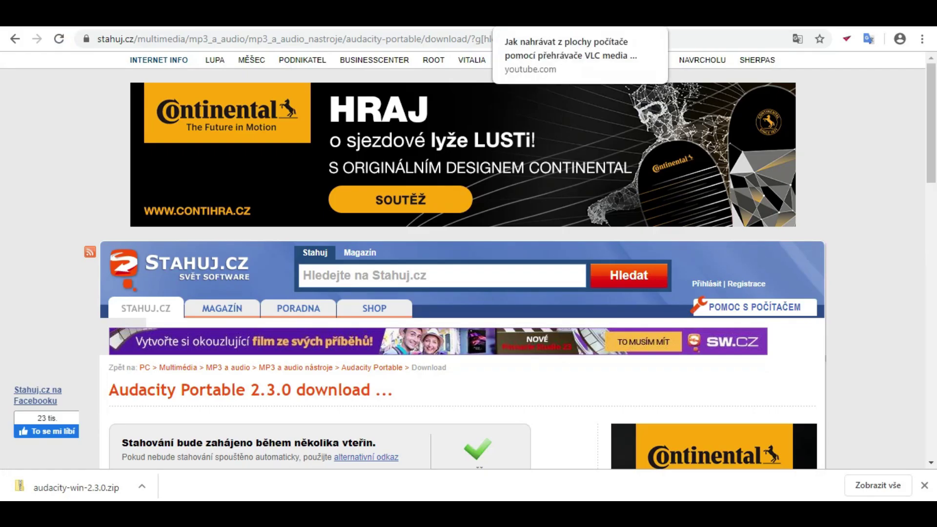
left_click(541, 17)
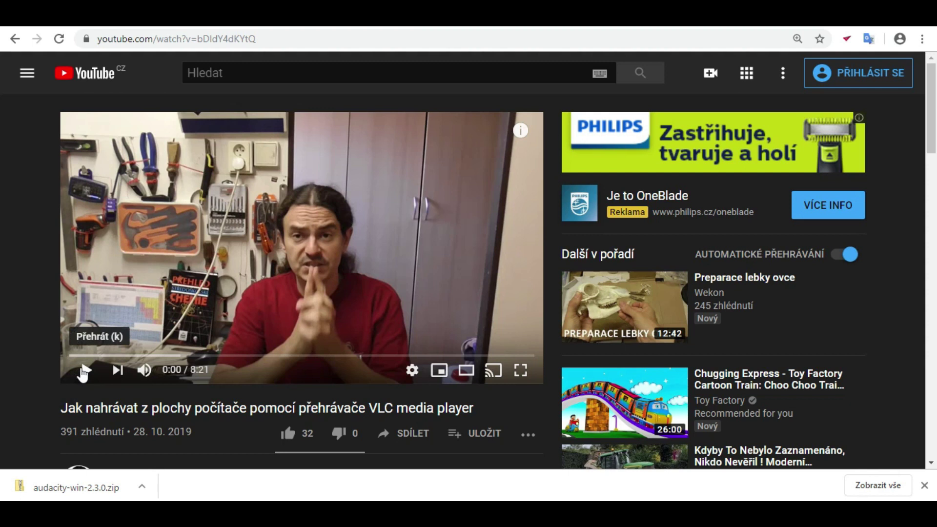
left_click(81, 370)
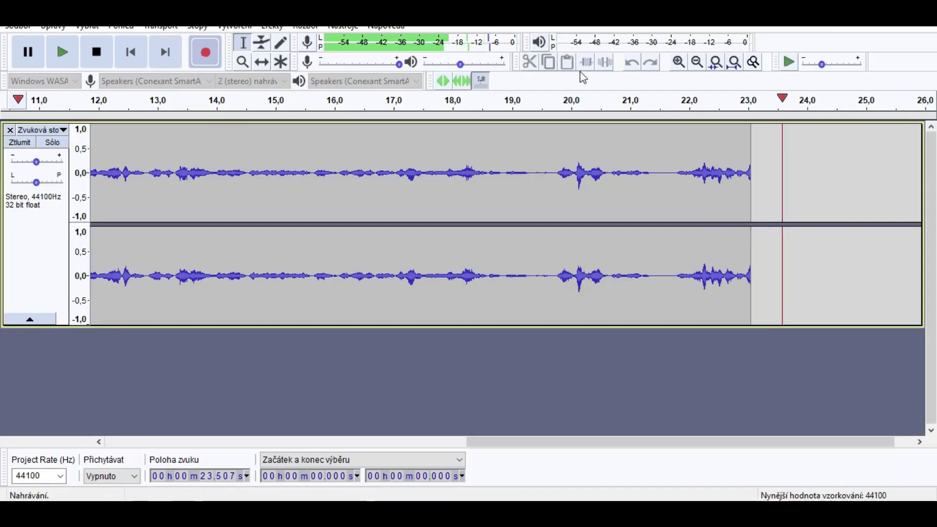
Lower Audacity's playback volume to 0,00 while the recording runs
left_click_drag(462, 63, 424, 67)
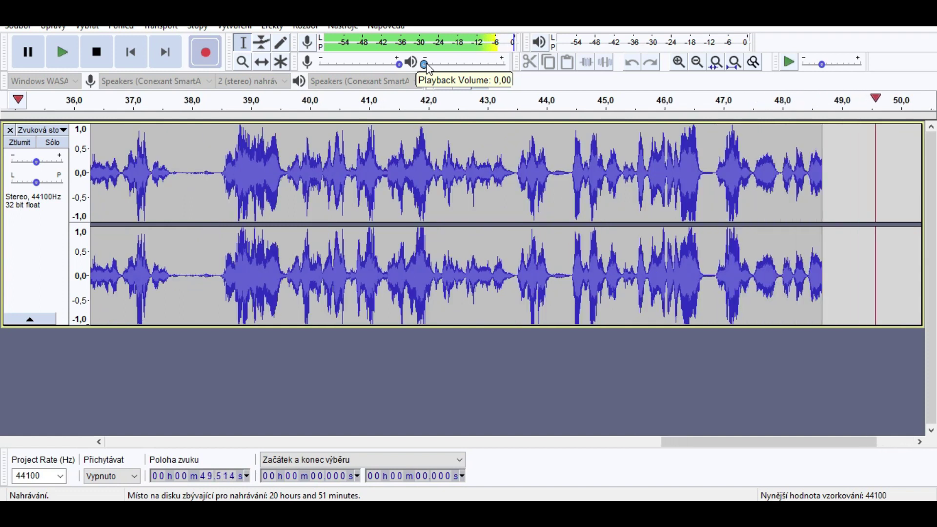
mouse_move(428, 68)
left_mouse_down()
mouse_move(506, 72)
mouse_move(423, 76)
left_mouse_up()
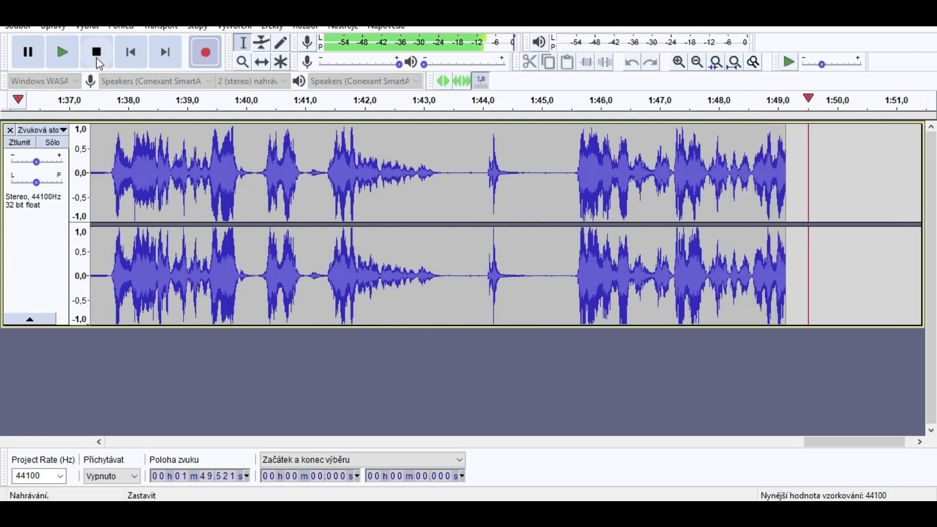
Stop the Audacity recording, pause the YouTube video in Chrome, and return to Audacity
left_click(97, 57)
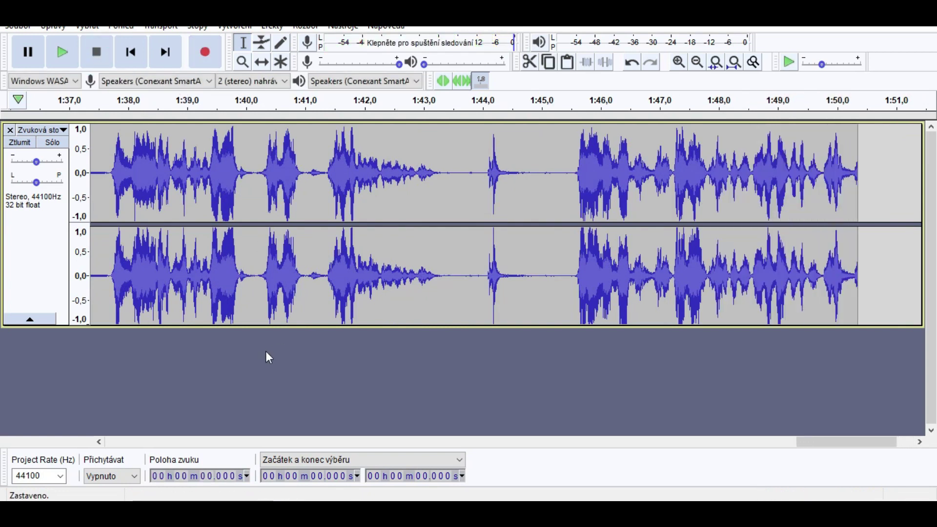
key("alt+Tab")
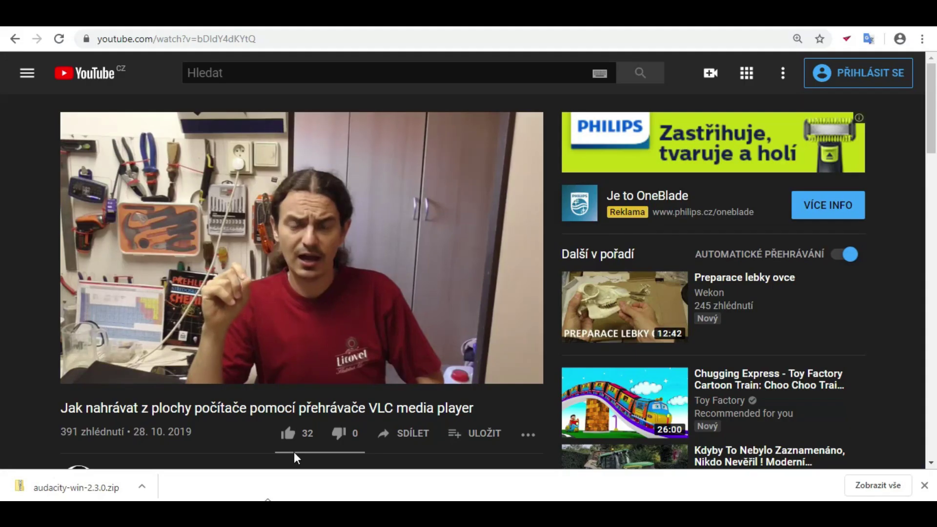
left_click(98, 373)
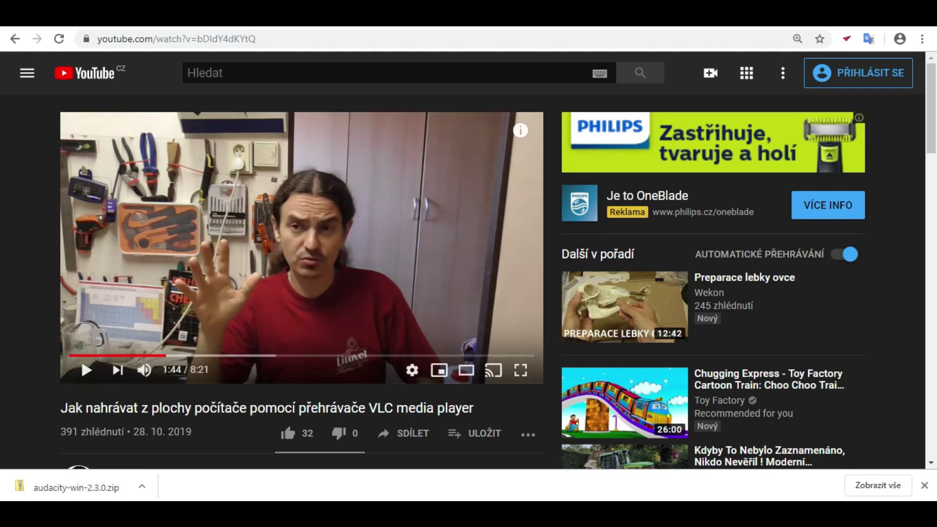
key("alt+Tab")
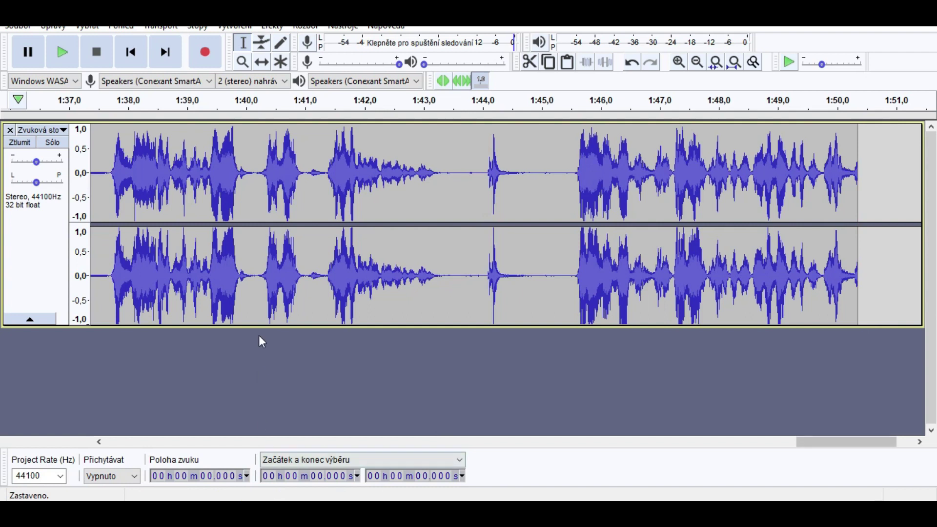
Delete the silent opening of the recorded track, from 0 to 10.635 s
left_click_drag(214, 253, 12, 149)
left_click(454, 202)
left_click_drag(337, 191, 6, 186)
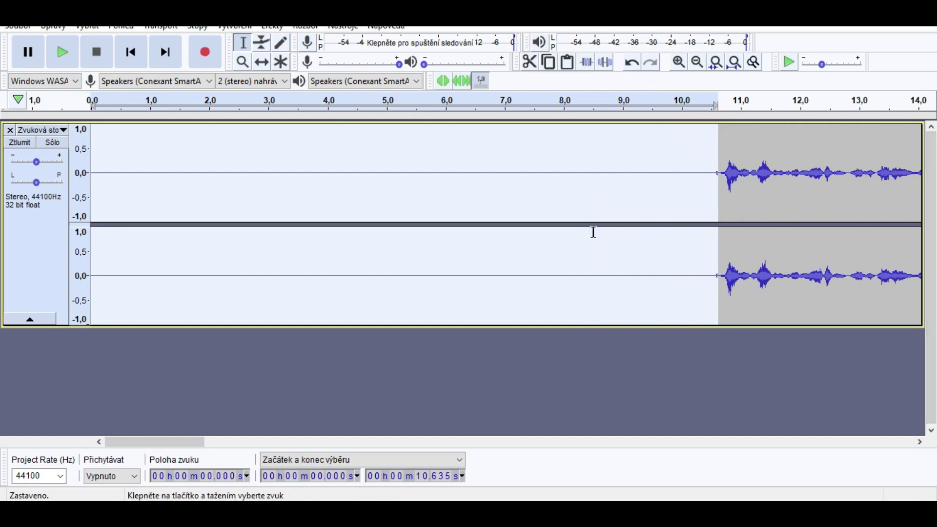
key("Delete")
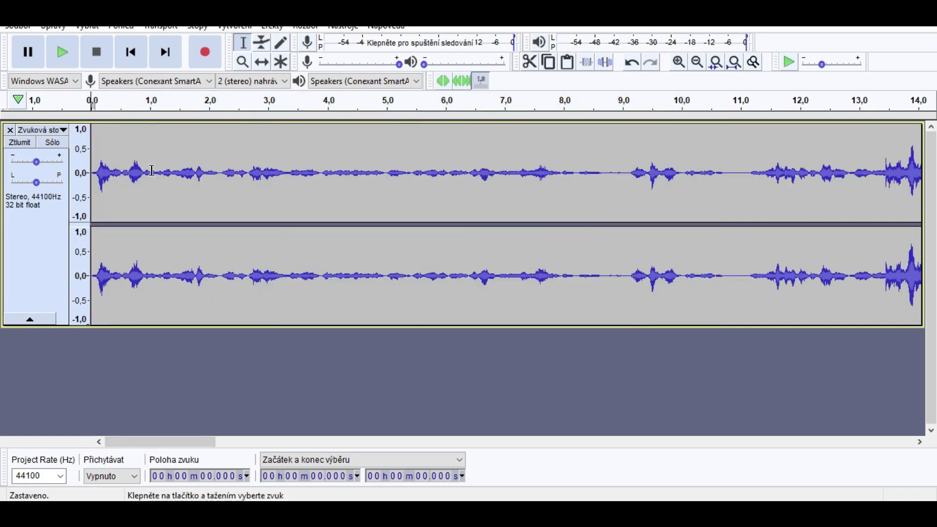
Export the recording as an MP3 named Bez názvu in the Temp folder, with 128 kbps constant bit rate and joint stereo
left_click(27, 29)
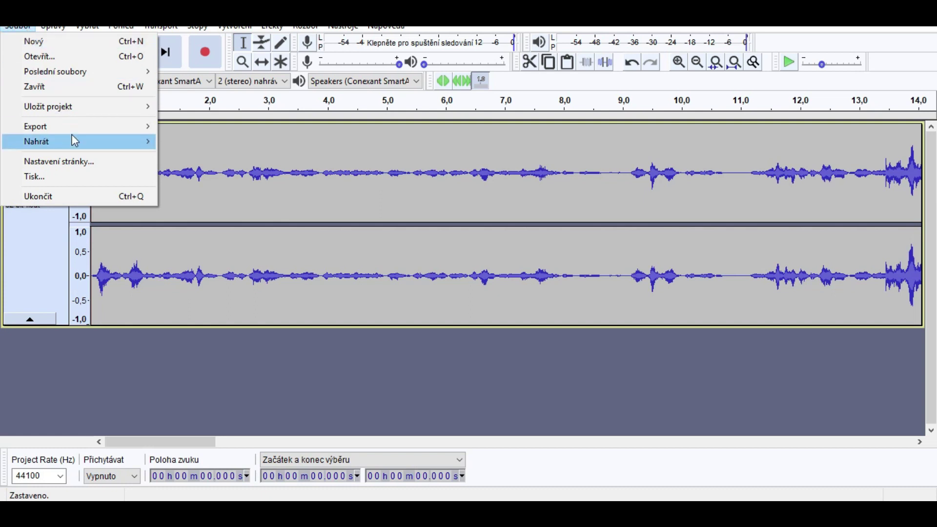
mouse_move(80, 128)
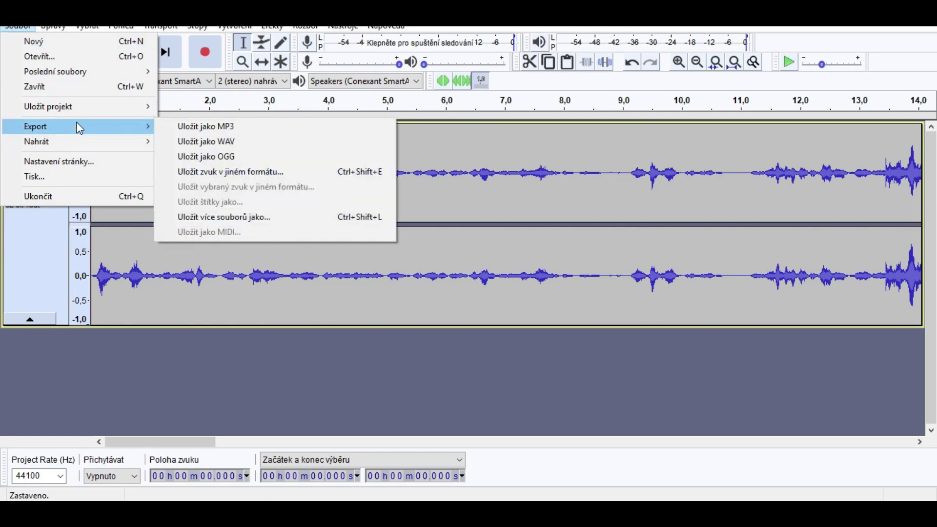
mouse_move(83, 112)
left_click(198, 128)
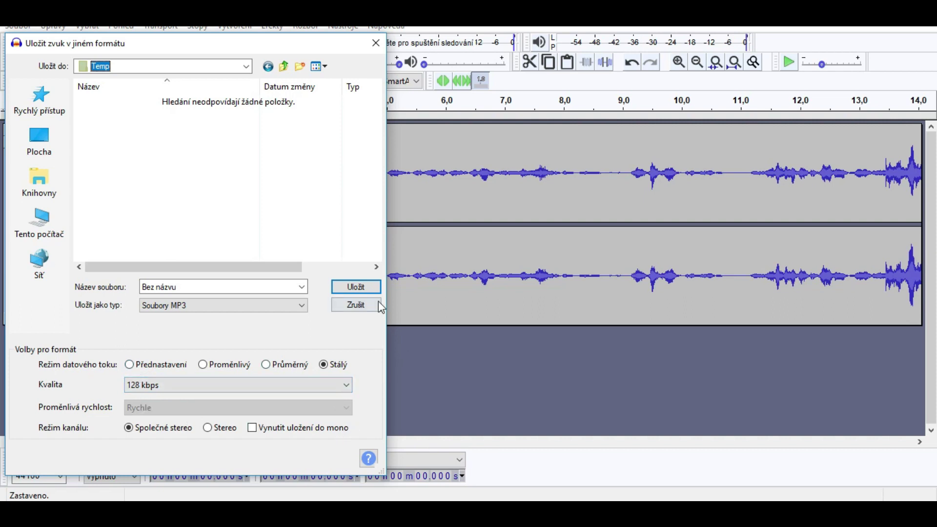
left_click(368, 286)
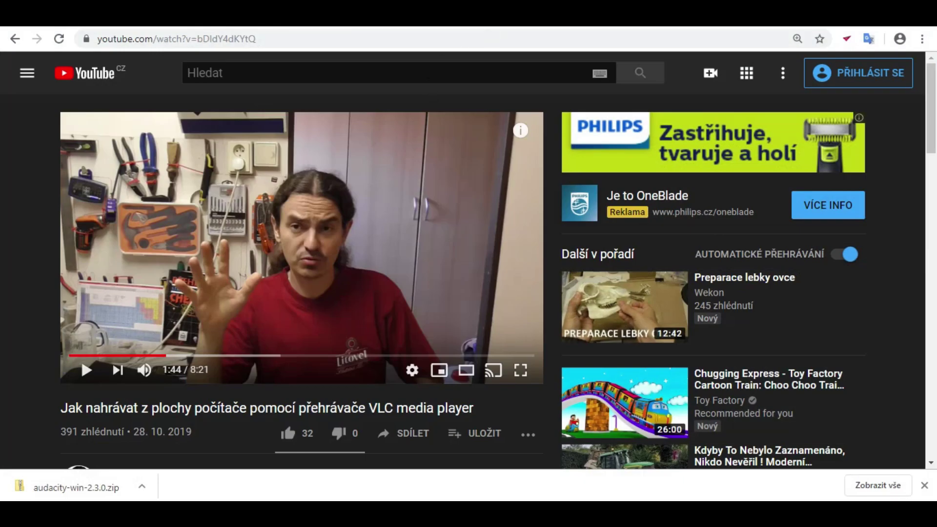
In a new Chrome tab, search Google for lame_enc.dll and open the DLLme.com download page
key("ctrl+t")
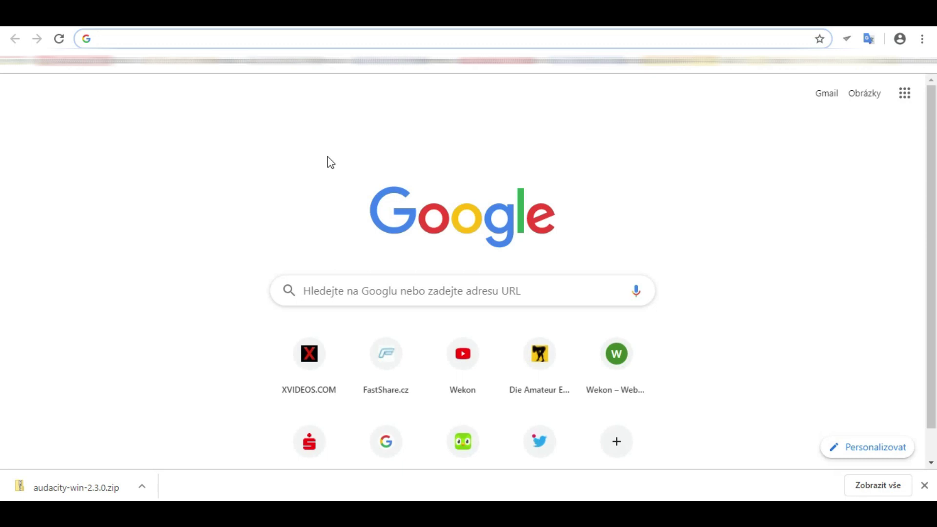
type("lame_enc.dll")
key("Return")
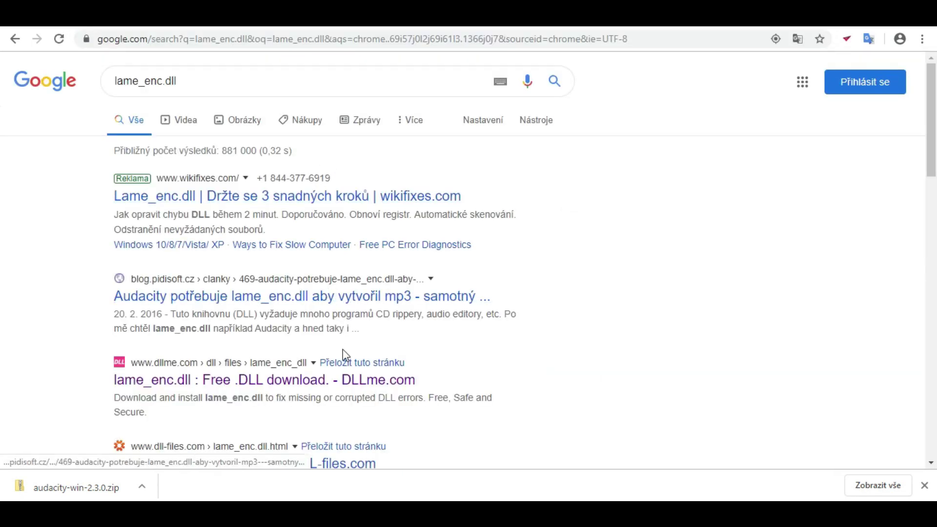
left_click(341, 388)
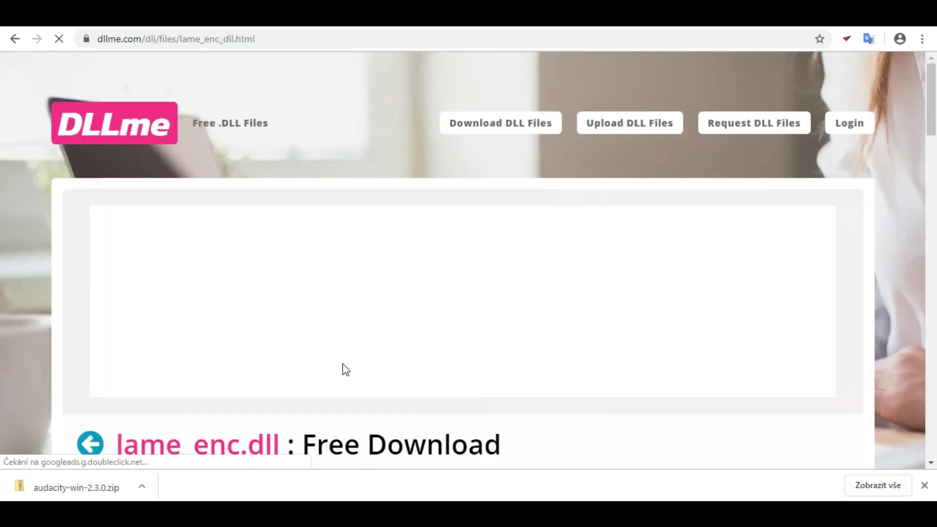
Download lame_enc.dll from DLLme, completing the captcha, and save the lame_enc zip archive in the C: Temp folder
scroll(343, 364, "down", 4)
scroll(345, 377, "down", 3)
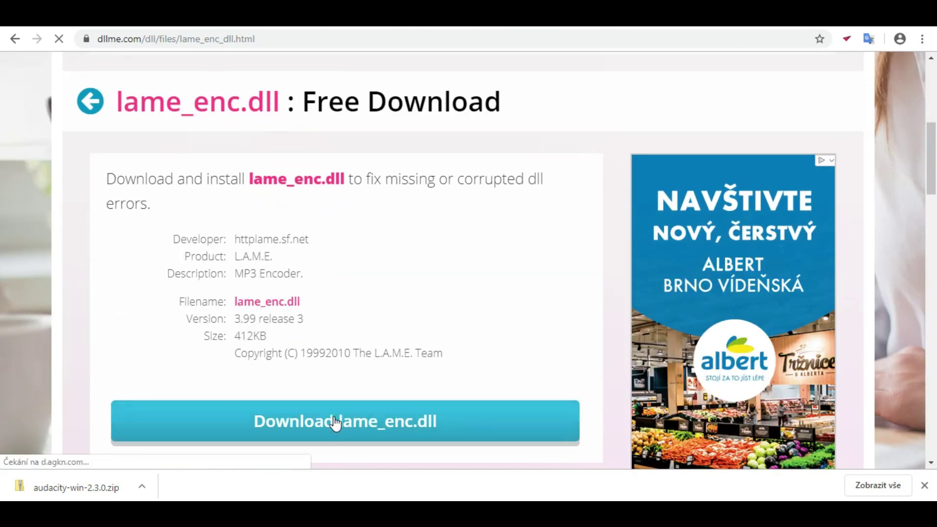
left_click(335, 424)
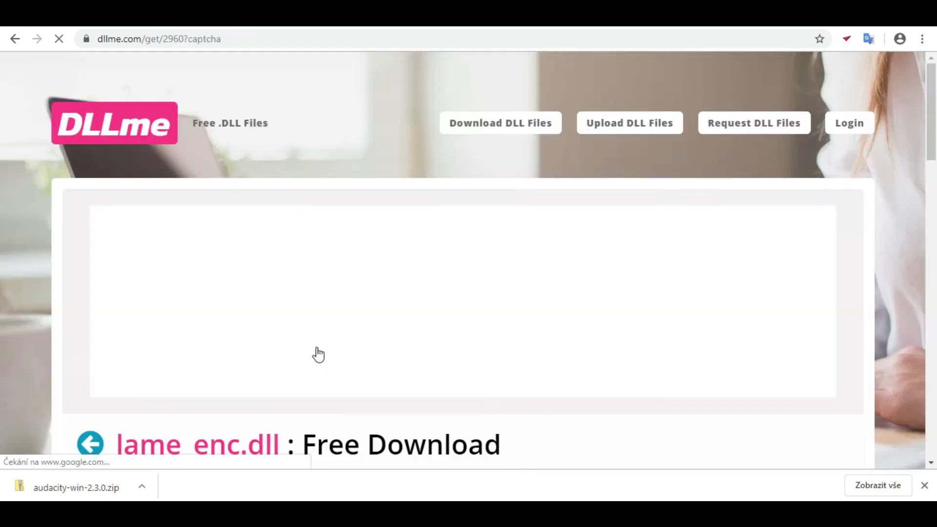
scroll(319, 359, "down", 7)
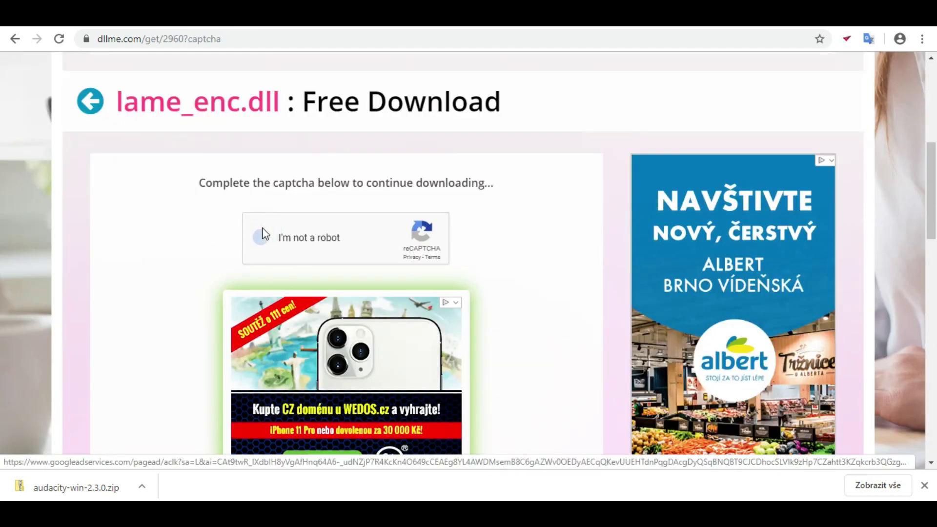
scroll(335, 265, "down", 8)
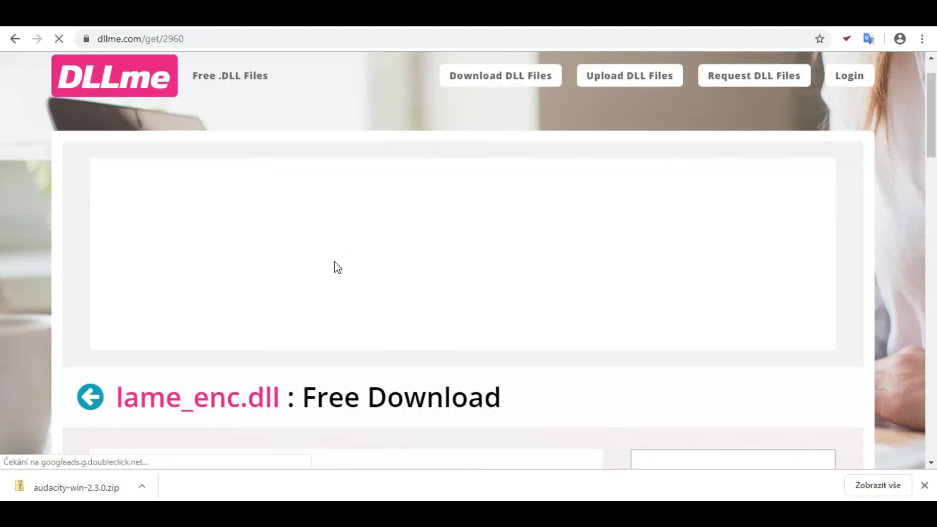
left_click(245, 157)
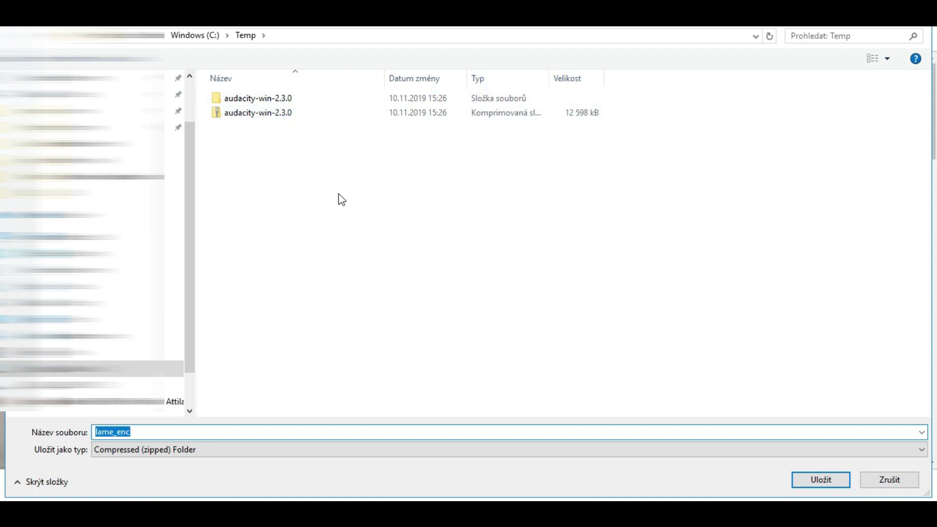
left_click(801, 479)
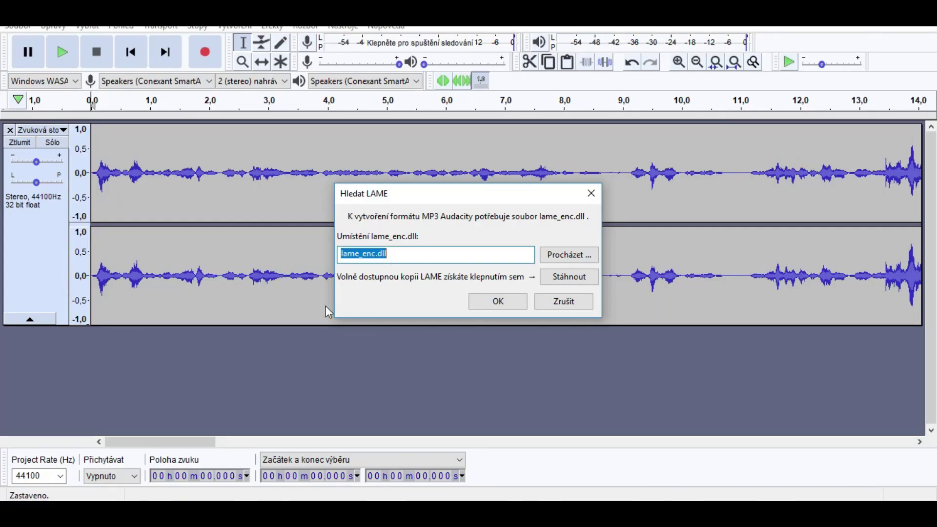
In Audacity, set the LAME encoder location to lame_enc.dll in the Temp folder and accept the blank metadata tags
left_click(568, 255)
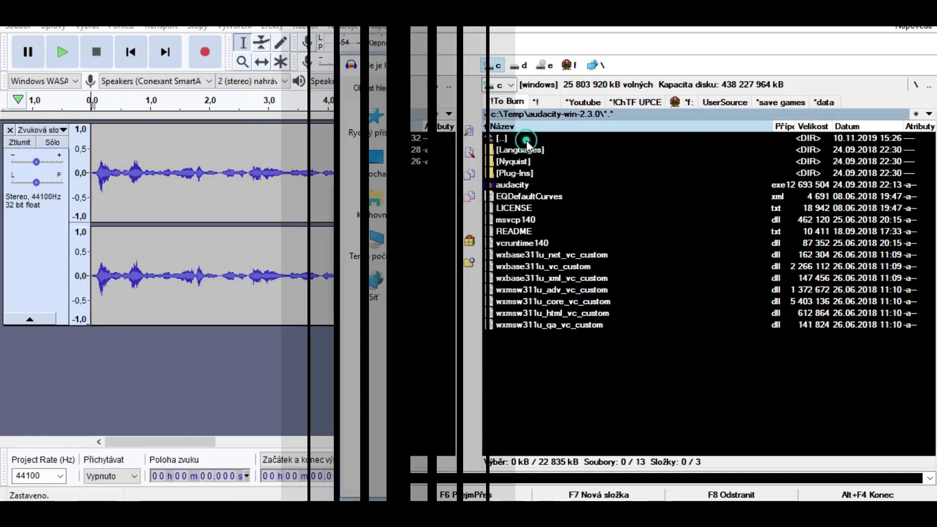
left_click(449, 292)
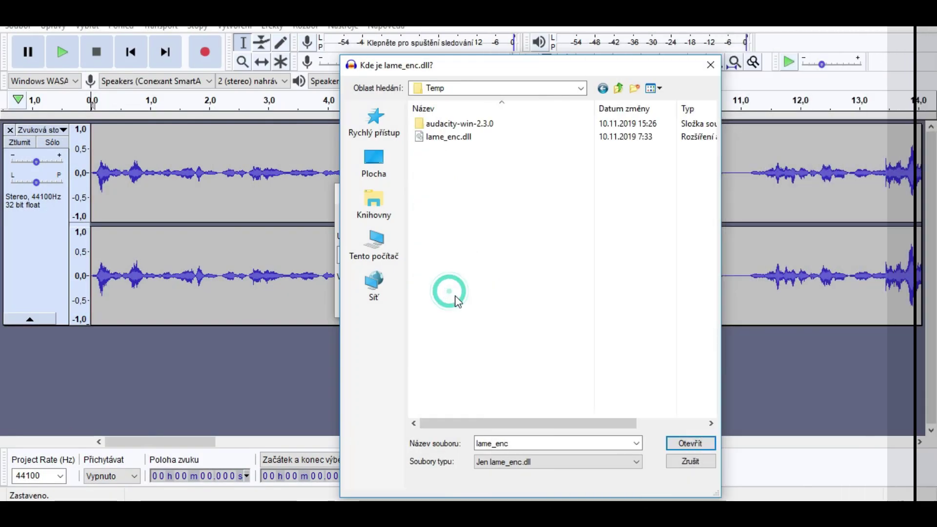
double_click(468, 139)
left_click(499, 302)
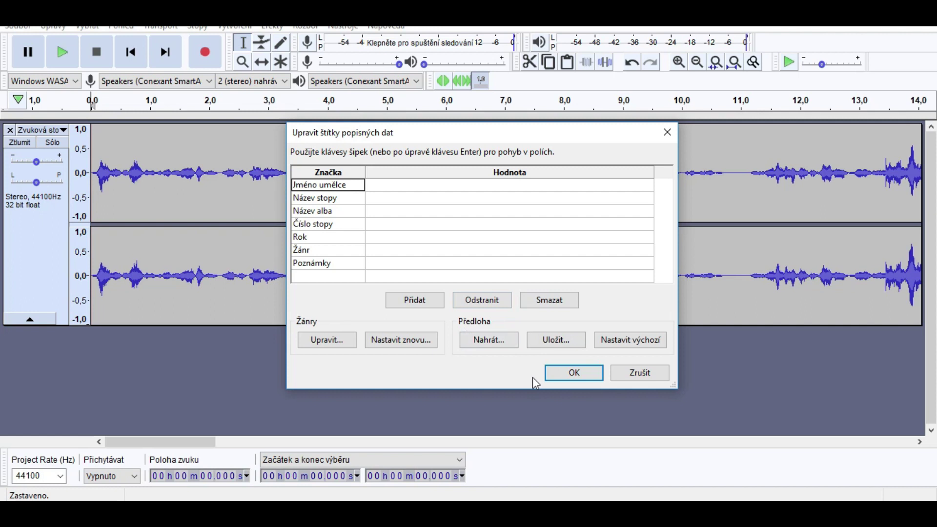
left_click(566, 375)
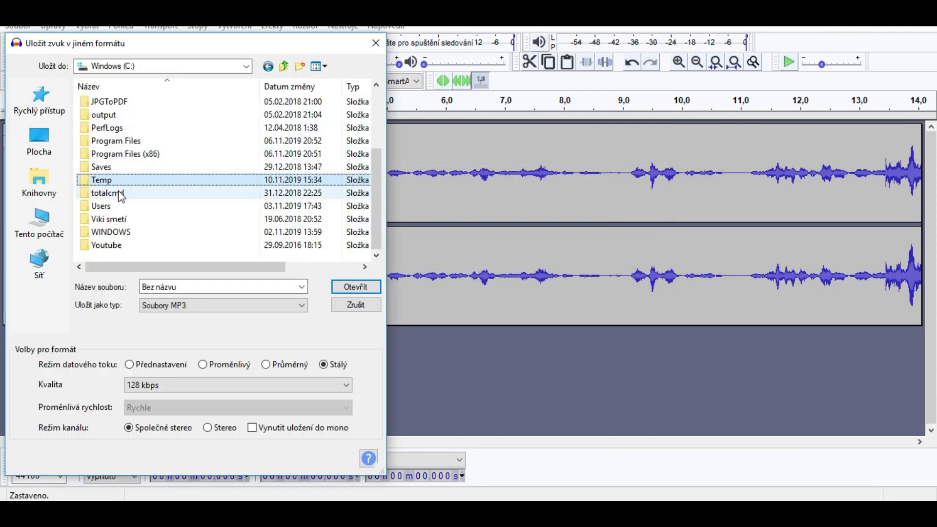
Export the 128 kbps constant, joint-stereo MP3 Bez názvu to Temp with blank metadata, and select the file in Total Commander
double_click(117, 185)
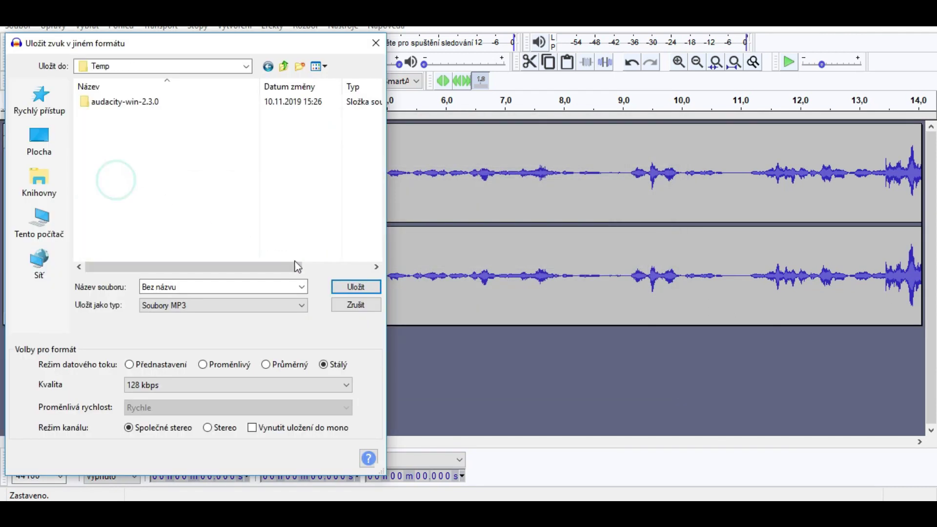
left_click(363, 284)
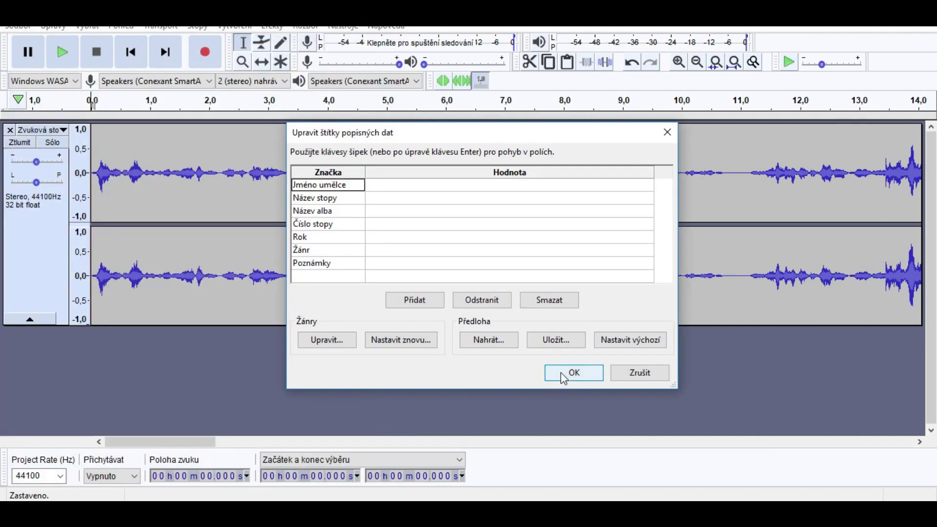
left_click(567, 374)
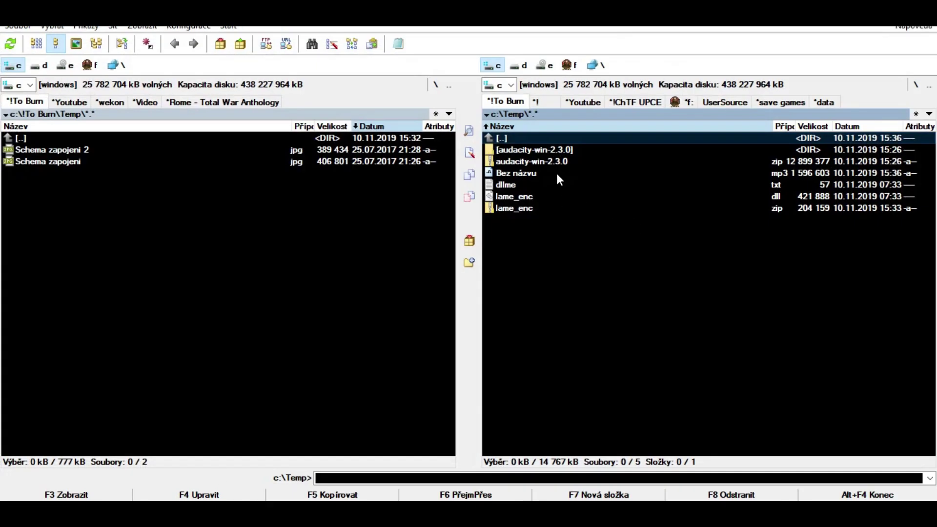
left_click(556, 174)
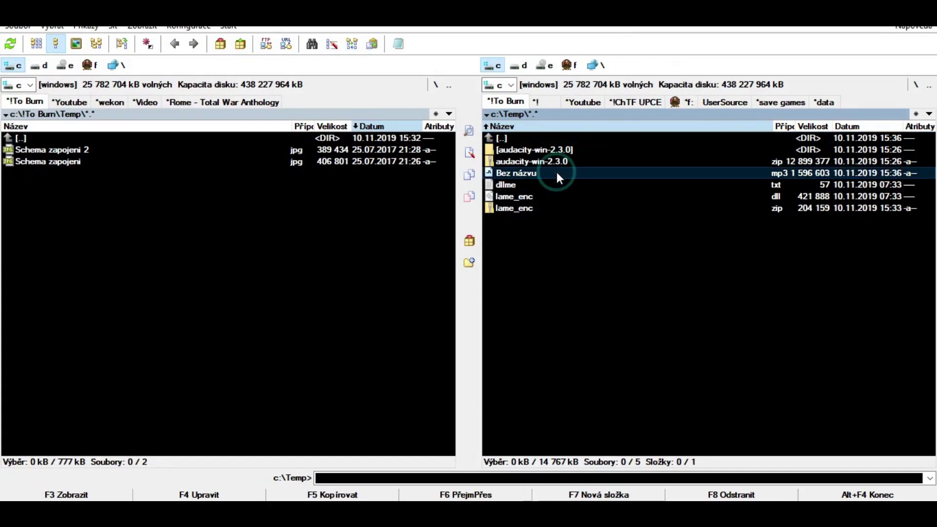